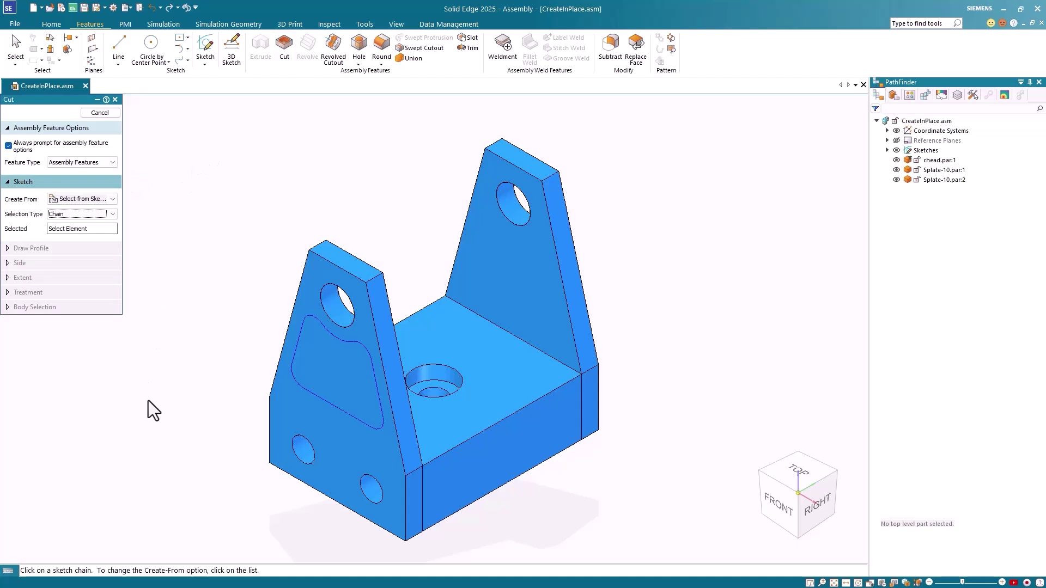
Define an assembly-feature cut from the closed sketch chain on the front plate, through all toward the rear plate
left_click(334, 403)
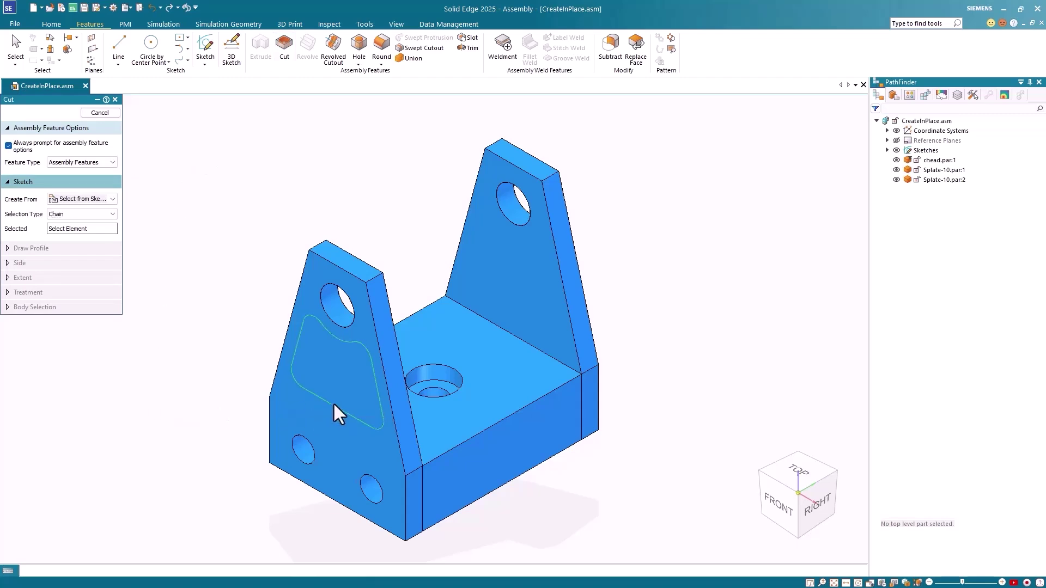
right_click(216, 261)
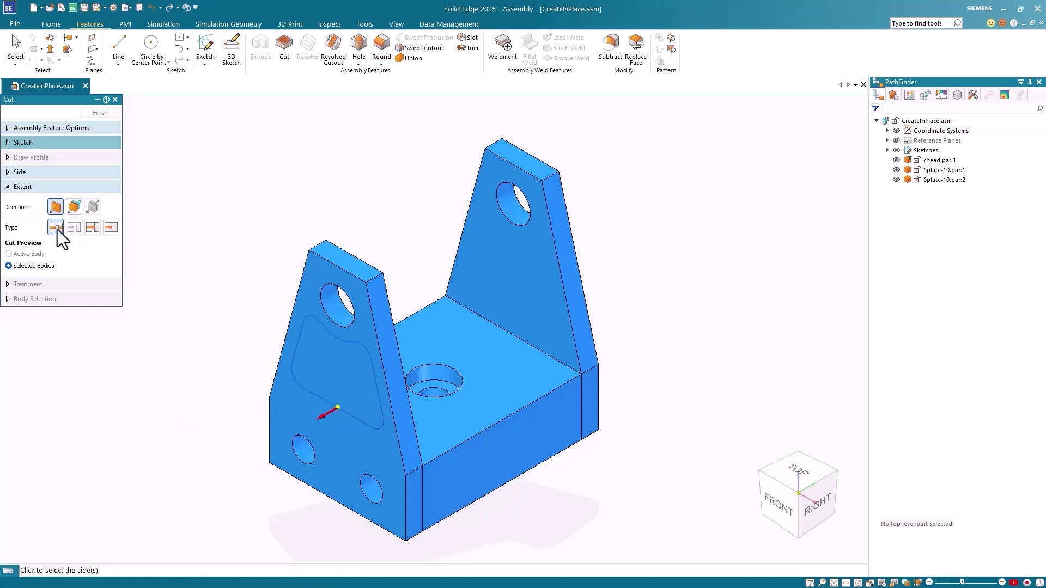
left_click(443, 326)
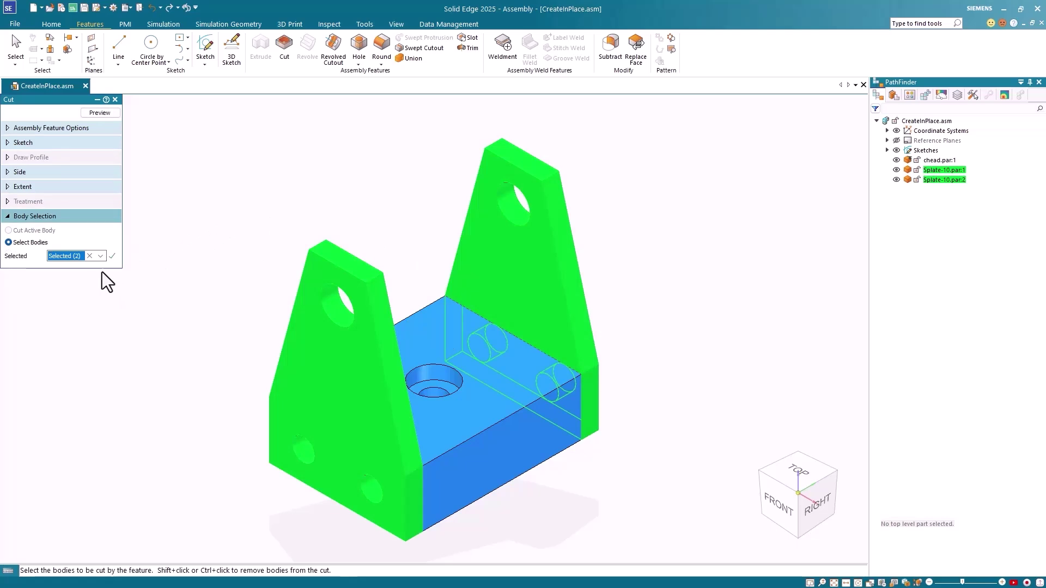
Remove Splate-10.par:2 from the bodies to cut and finish the assembly-feature cutout on Splate-10.par:1 only
left_click(101, 256)
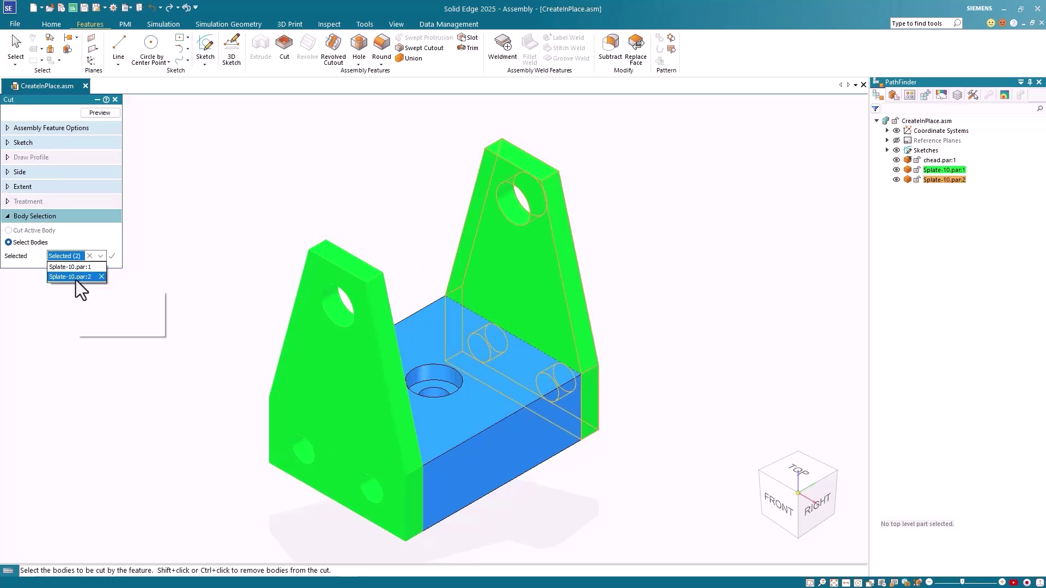
left_click(102, 277)
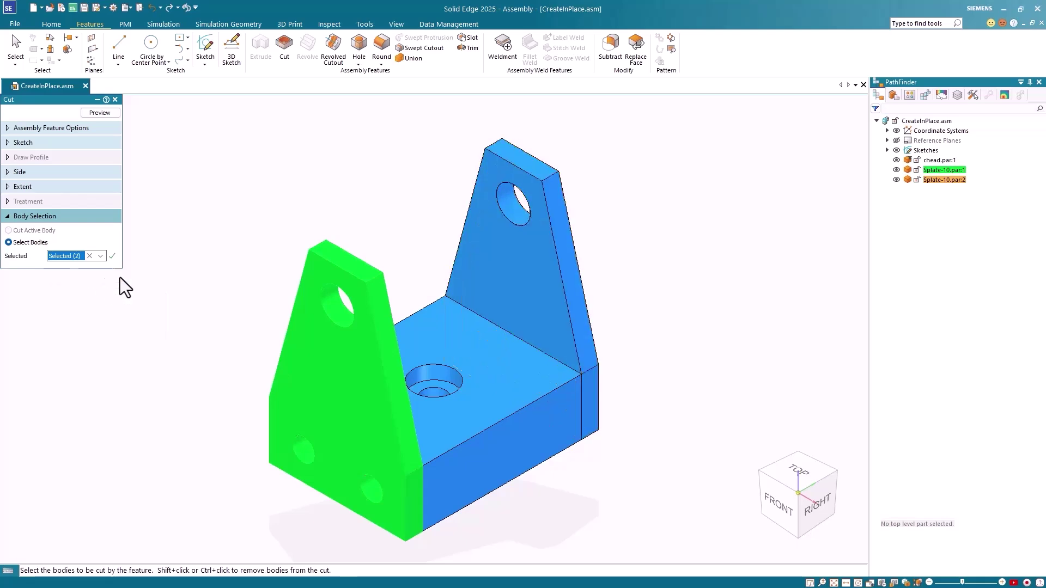
left_click(103, 113)
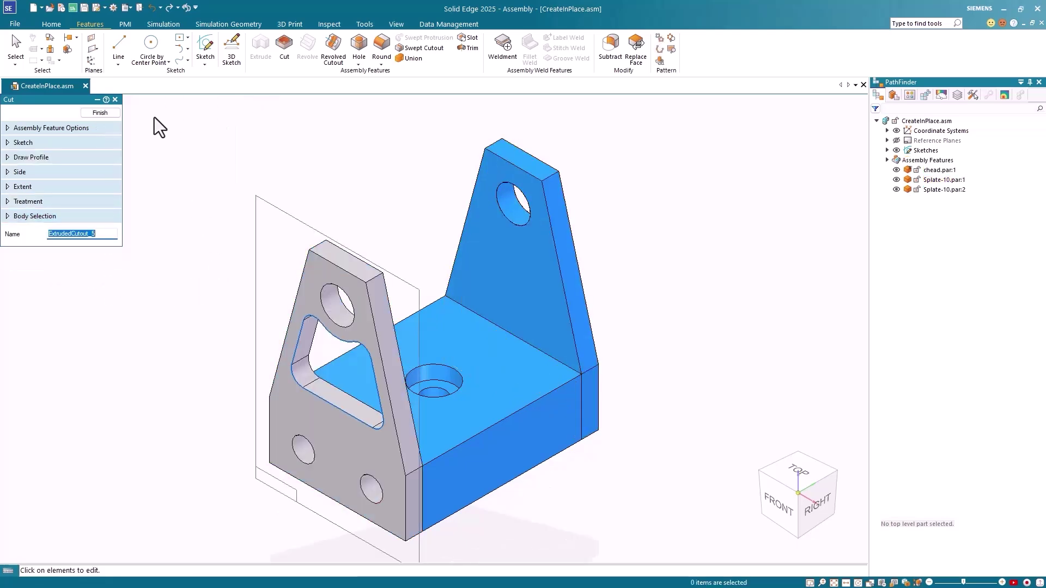
left_click(99, 113)
key("Escape")
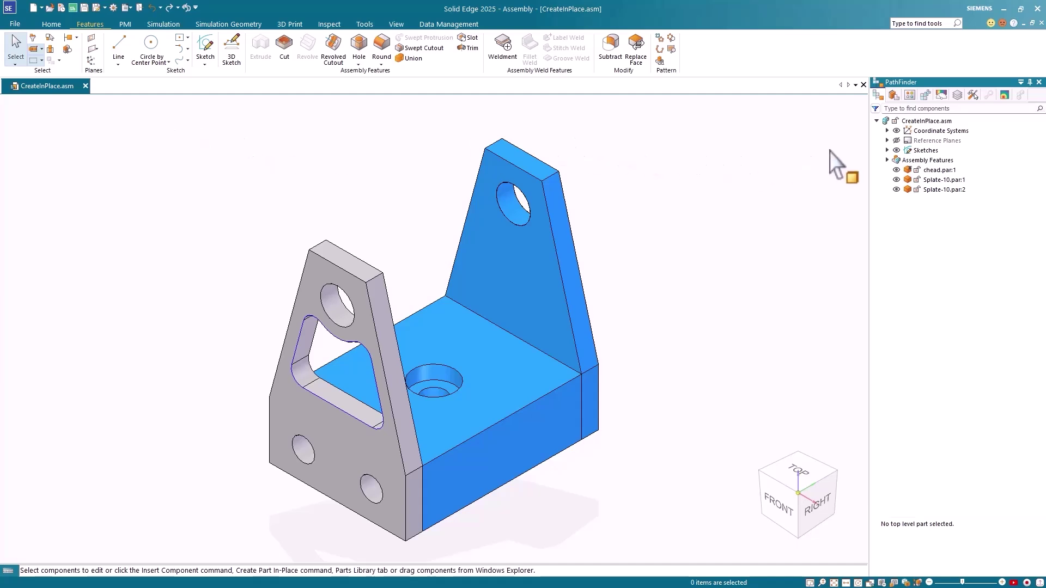
Check the front plate's own features by opening it in place, return to the assembly, and undo the assembly cutout
left_click(887, 160)
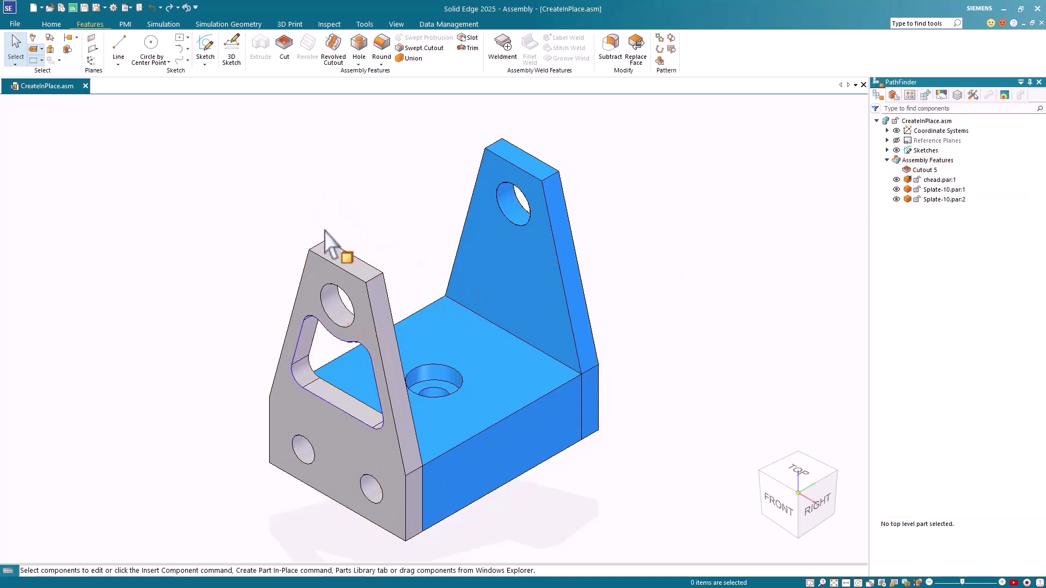
double_click(347, 265)
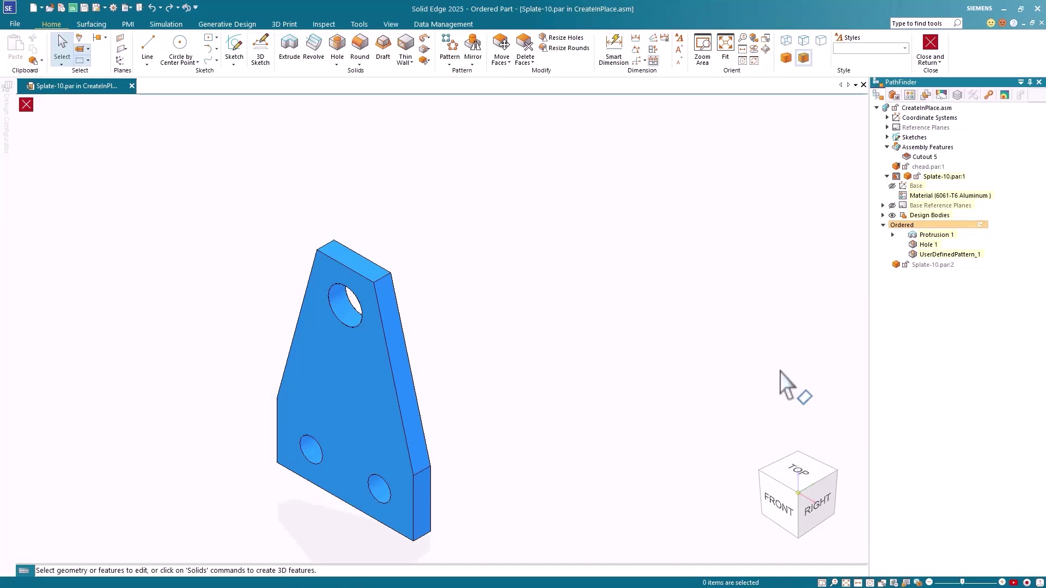
left_click(25, 104)
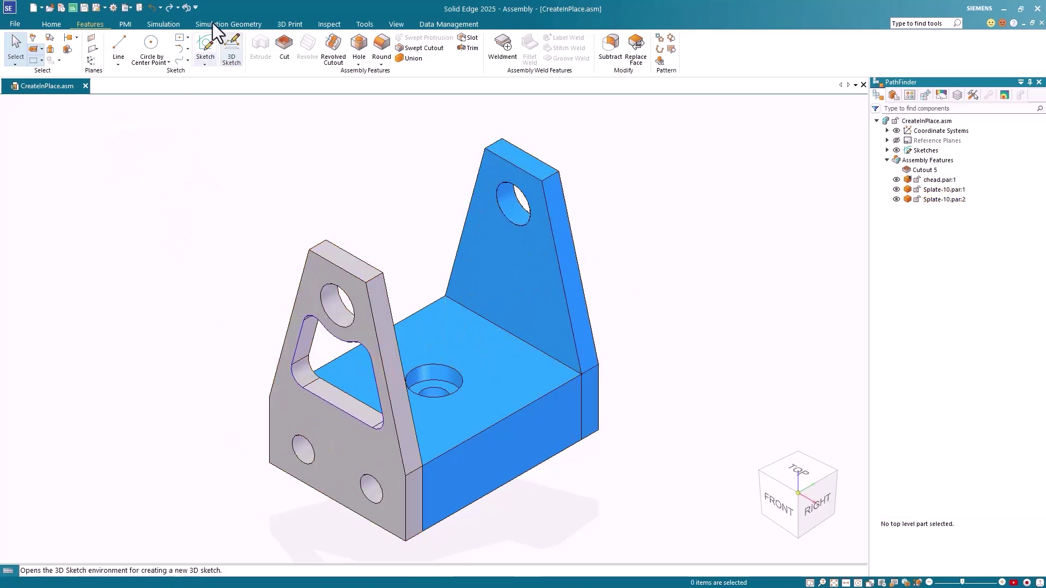
left_click(153, 9)
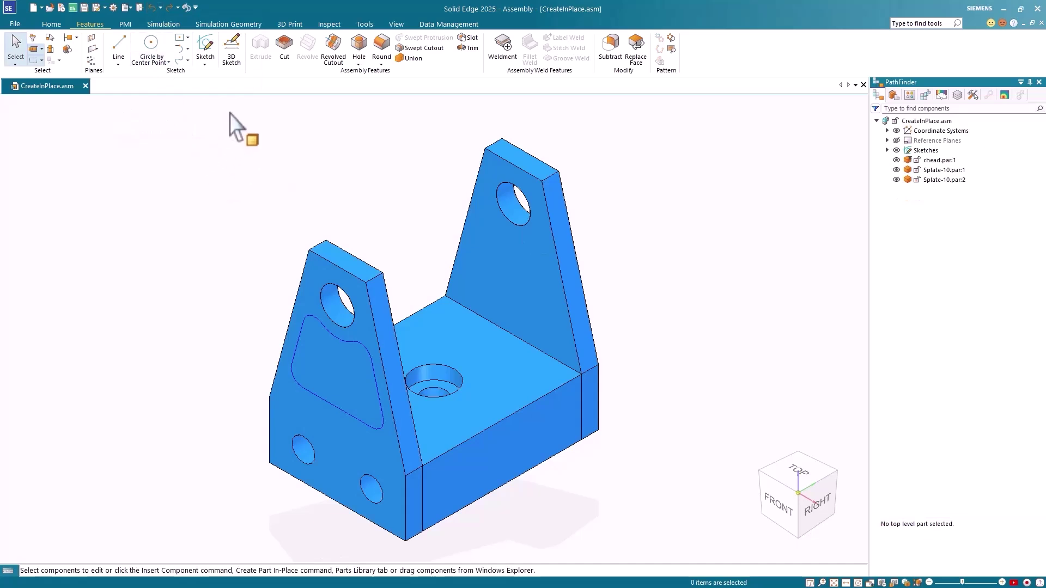
Define a cut of type Assembly-Driven Part Features from the front plate's sketch chain, through all toward the rear plate
left_click(282, 47)
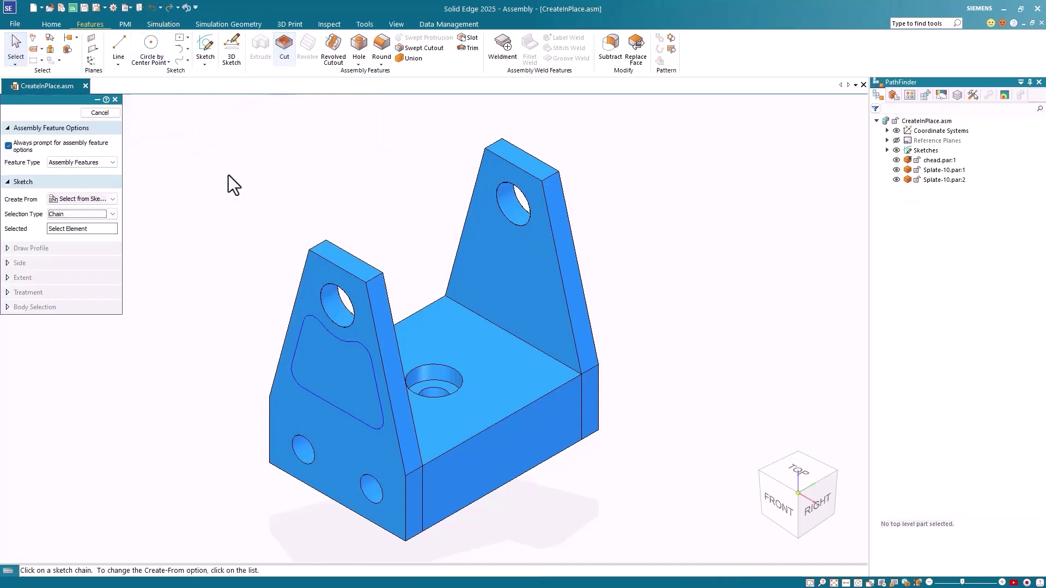
left_click(112, 162)
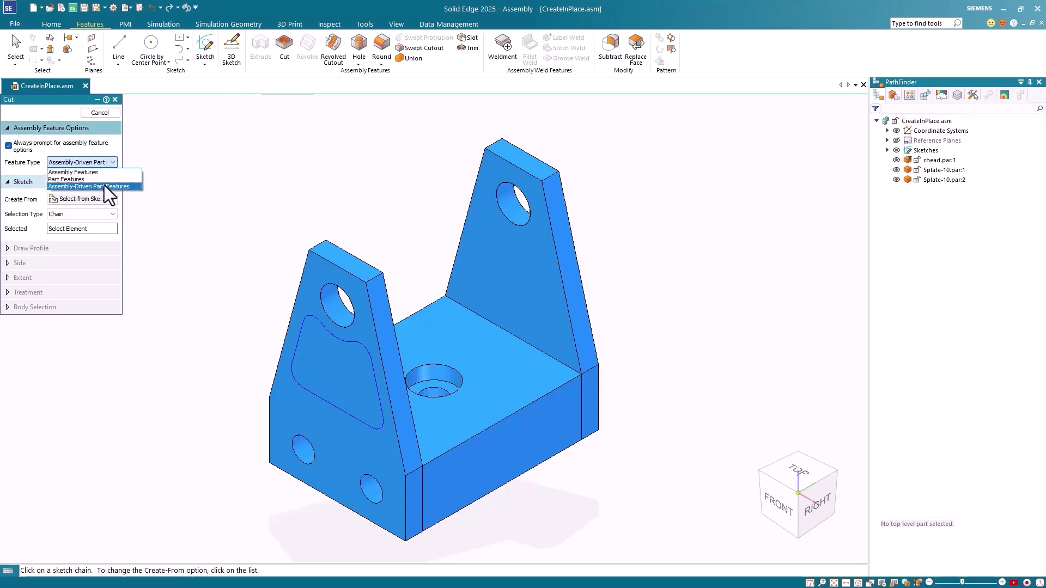
left_click(103, 185)
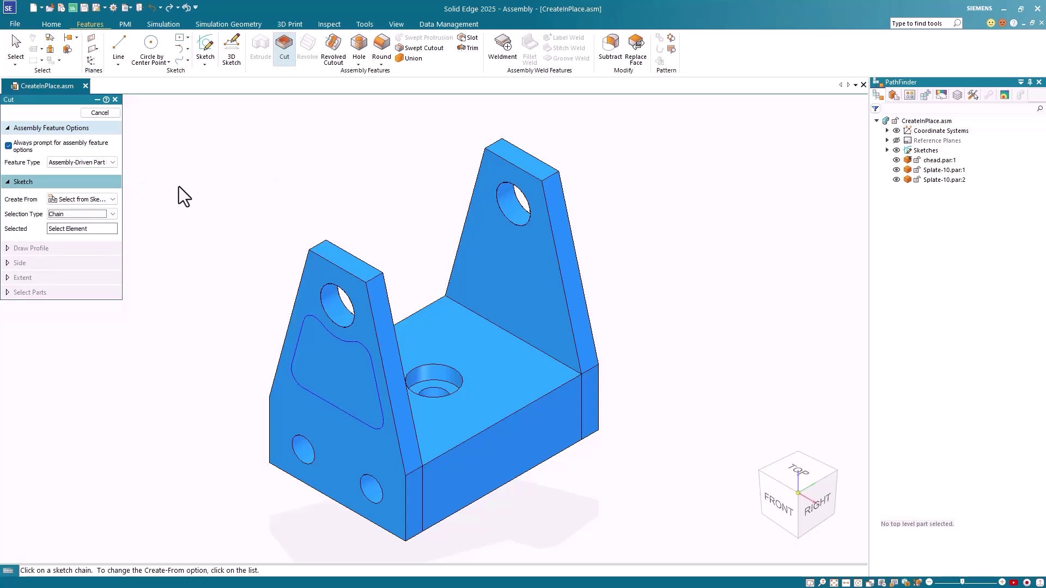
left_click(329, 402)
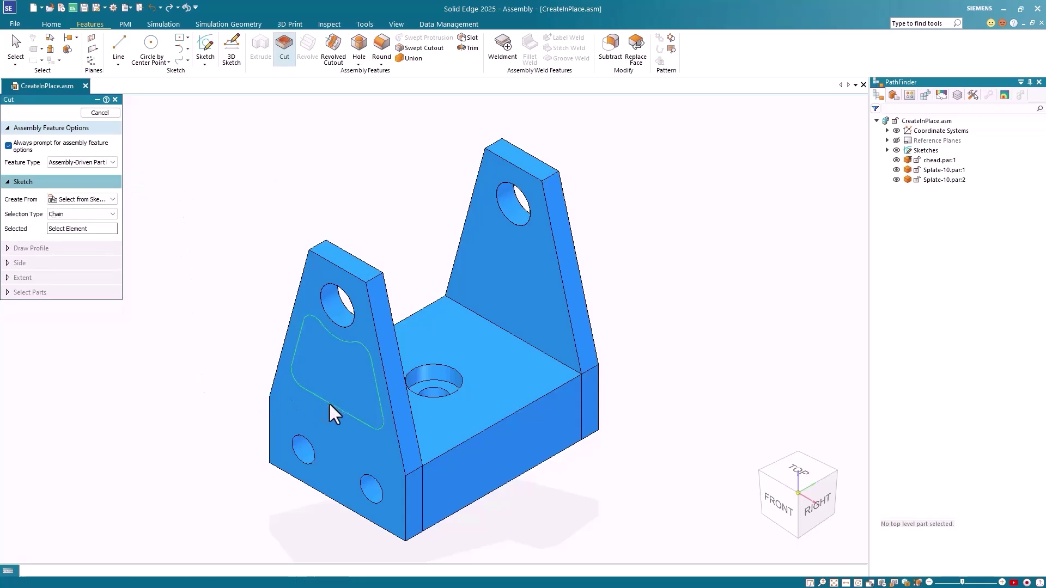
right_click(218, 278)
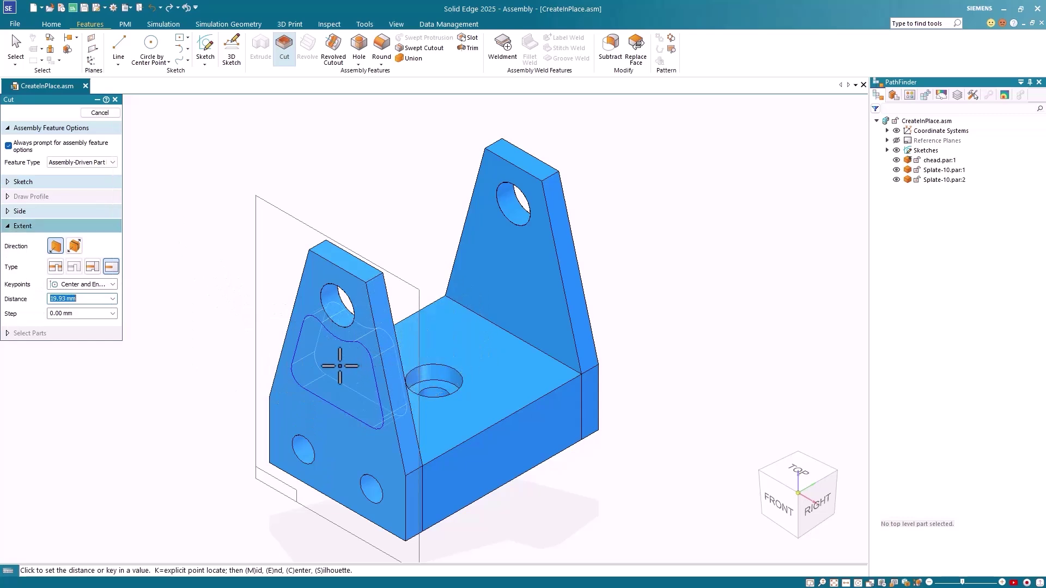
left_click(54, 267)
left_click(428, 375)
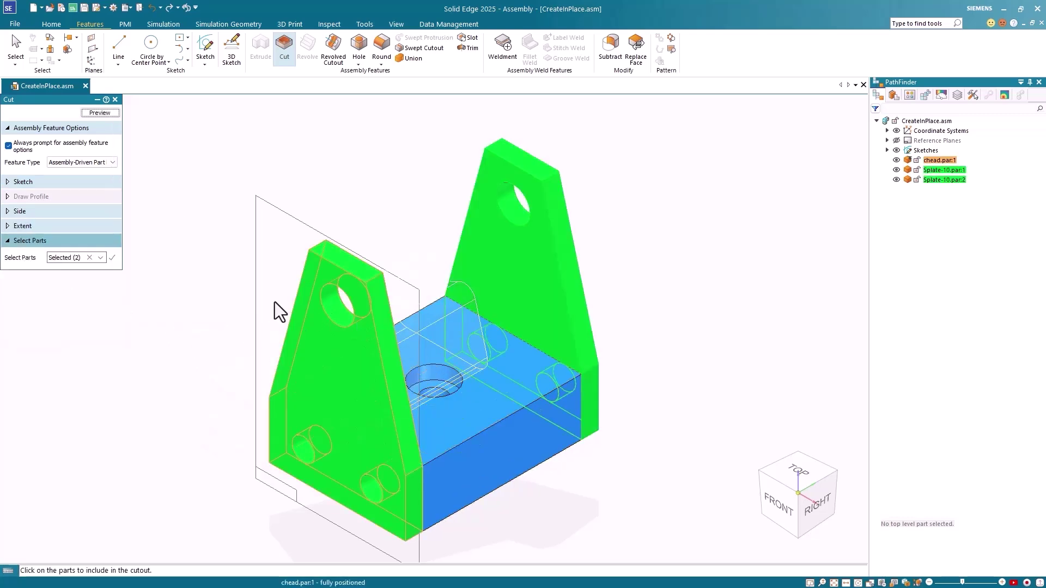
Remove Splate-10.par:2 from the parts to cut and finish the assembly-driven cutout with only Splate-10.par:1 selected
left_click(100, 257)
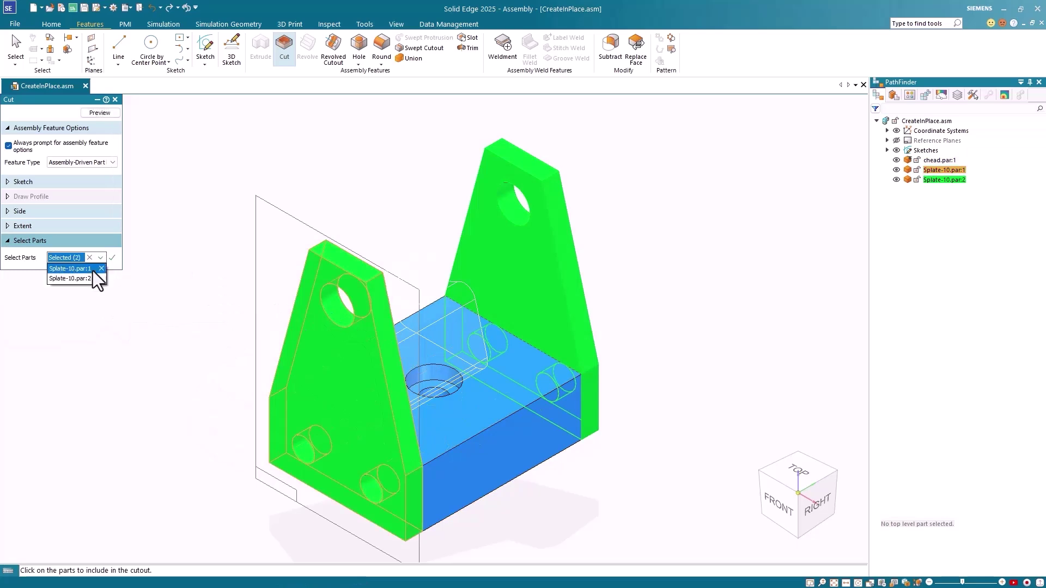
left_click(102, 279)
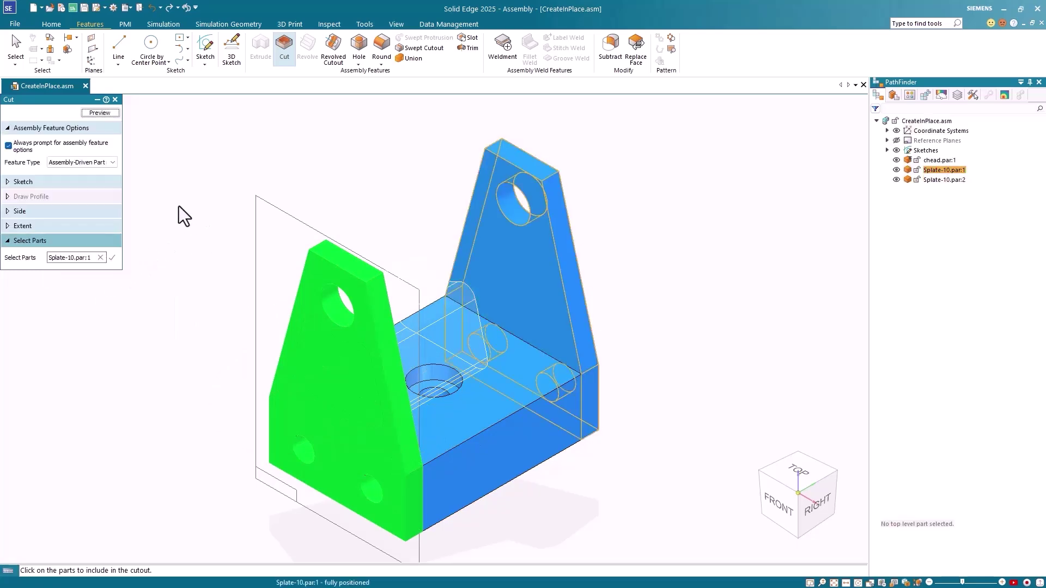
left_click(101, 114)
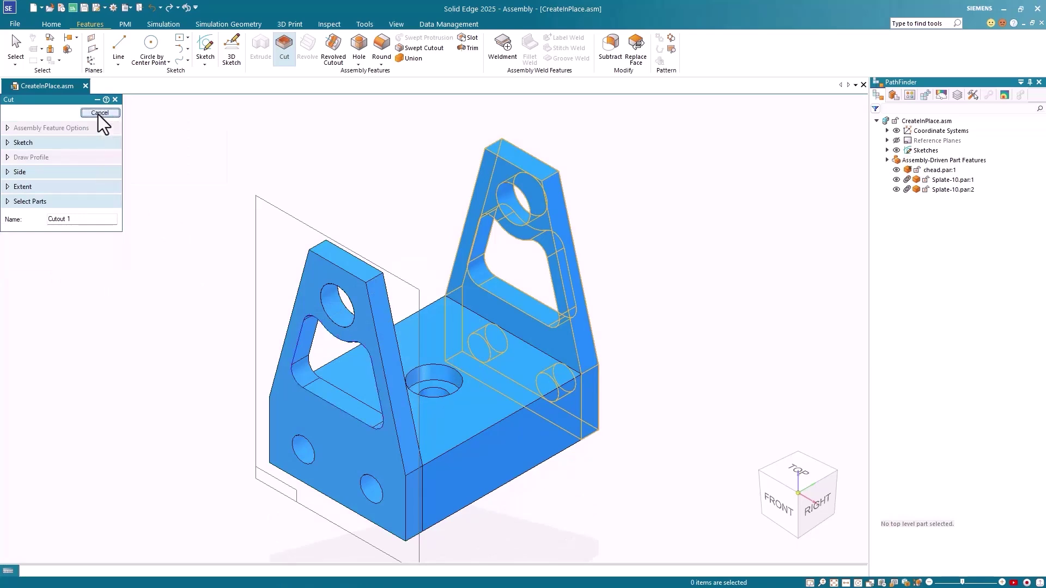
left_click(100, 112)
left_click(99, 112)
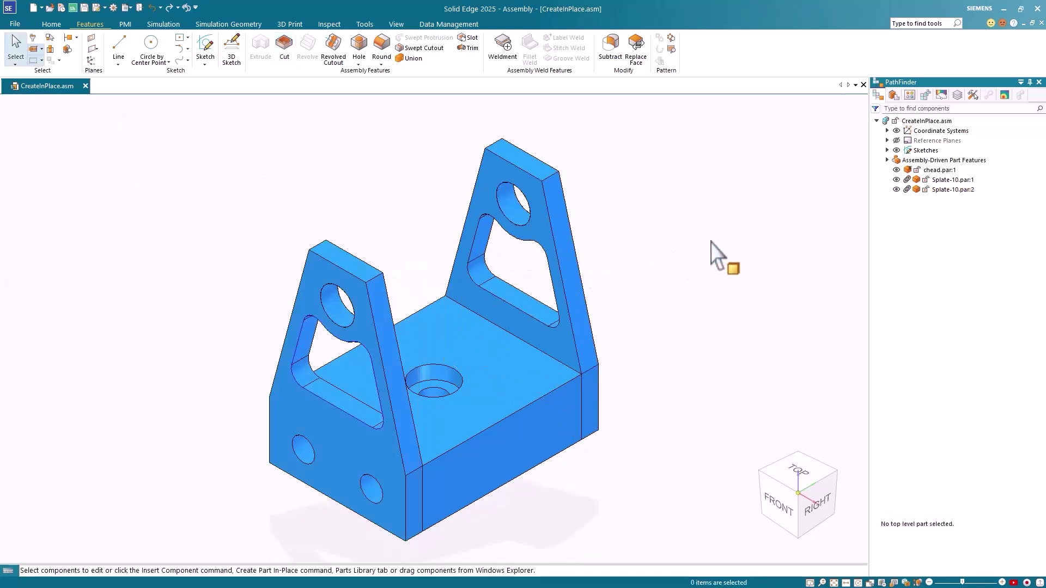
Examine the assembly-driven cutout in the assembly tree and in the front plate opened in place, and undo it back in the assembly
left_click(887, 161)
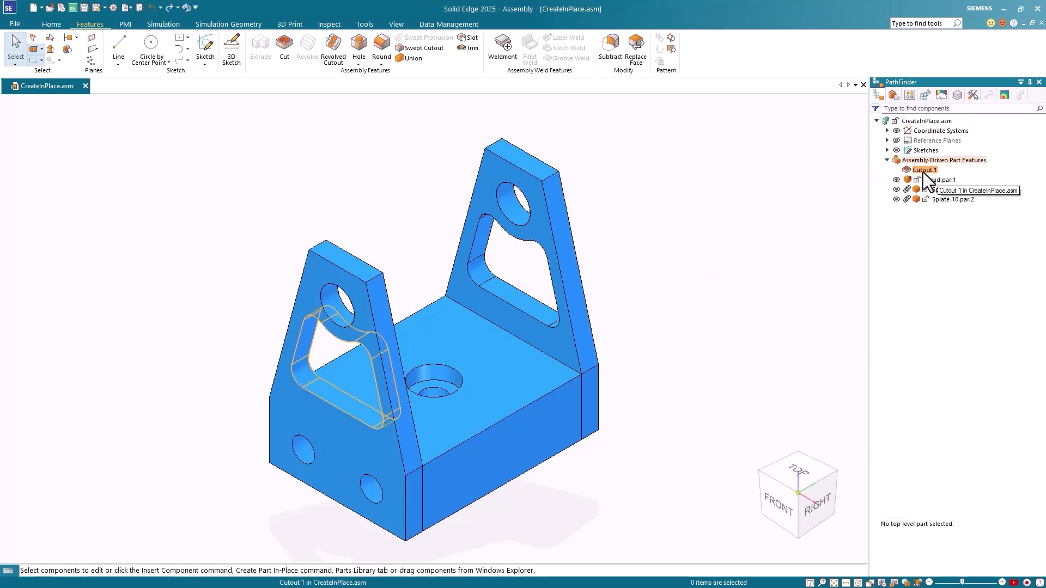
left_click(886, 160)
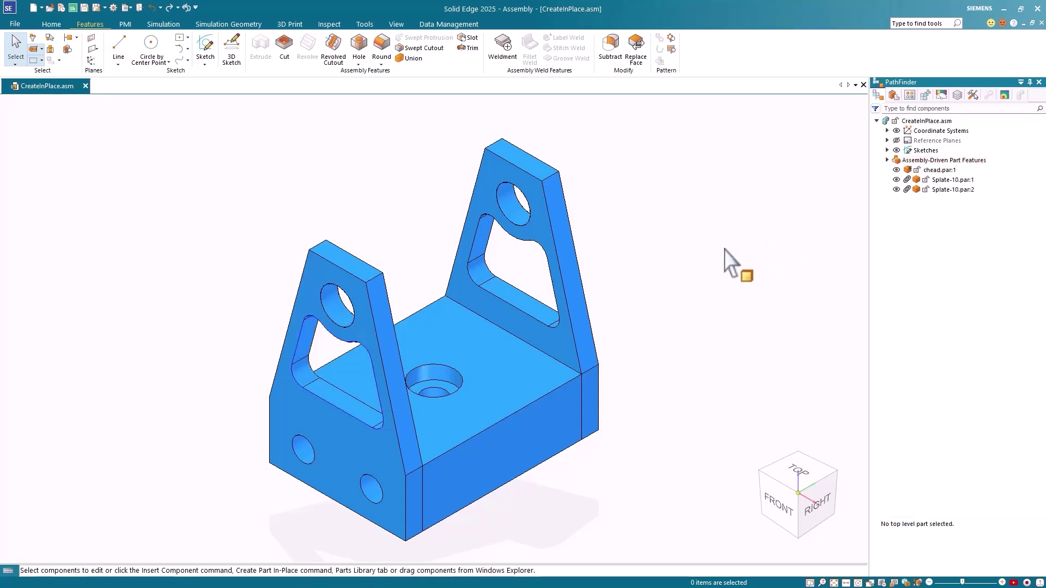
double_click(345, 264)
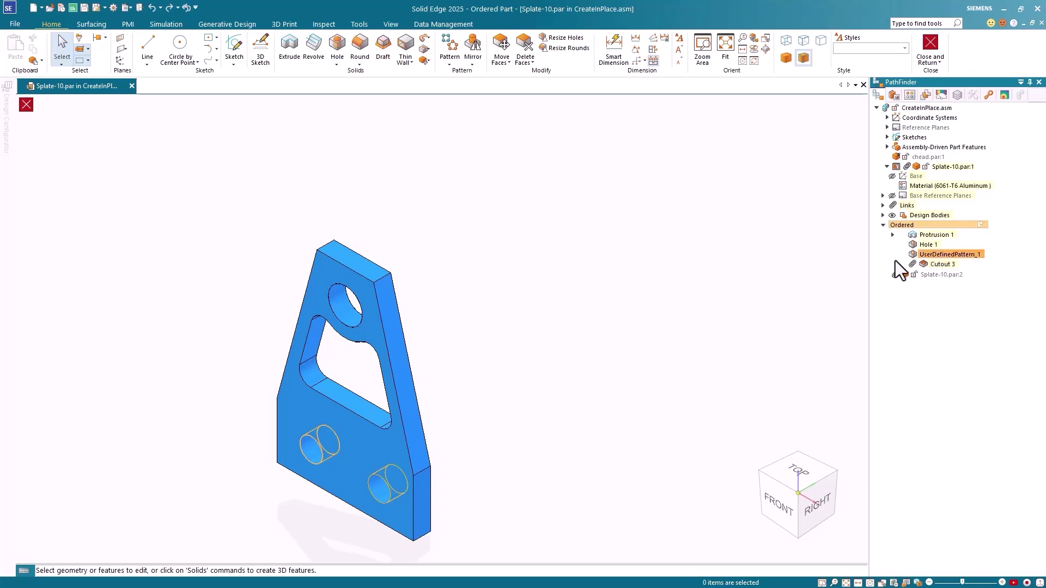
left_click(930, 47)
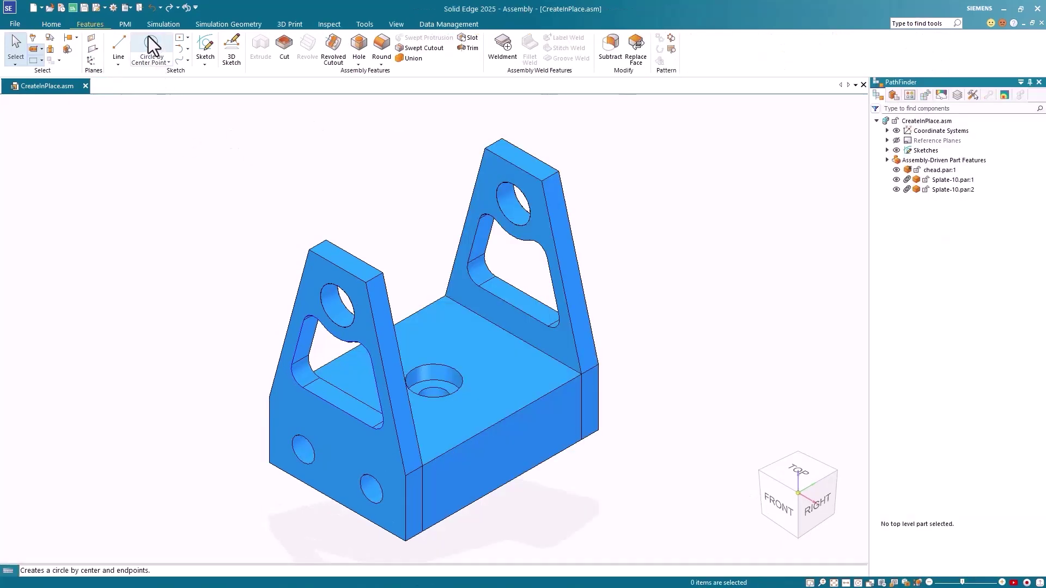
left_click(151, 7)
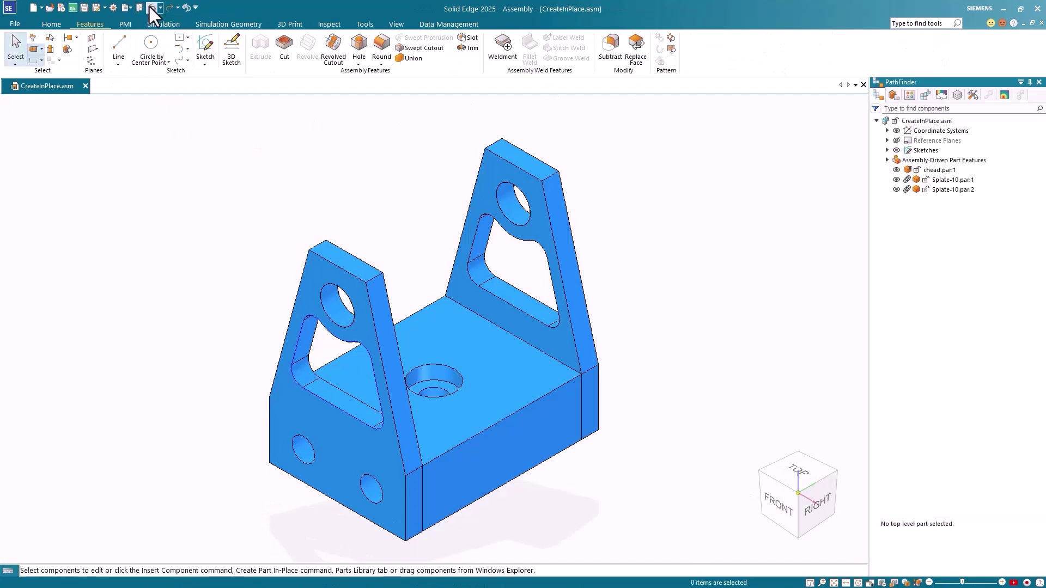
left_click(150, 7)
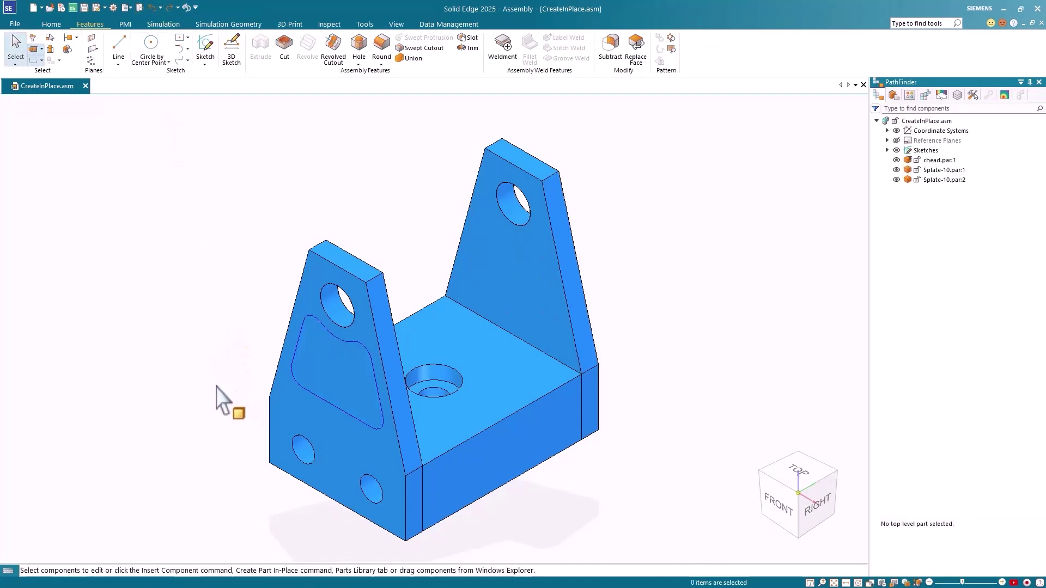
Define a cut of type Part Features from the front plate's sketch chain, with a through-all extent toward the rear plate
left_click(280, 50)
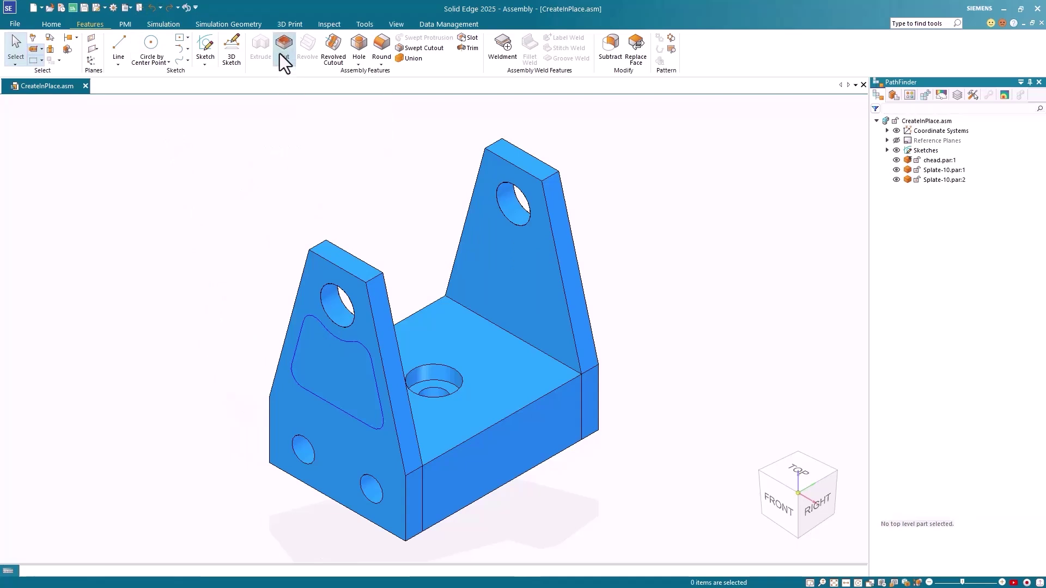
left_click(110, 162)
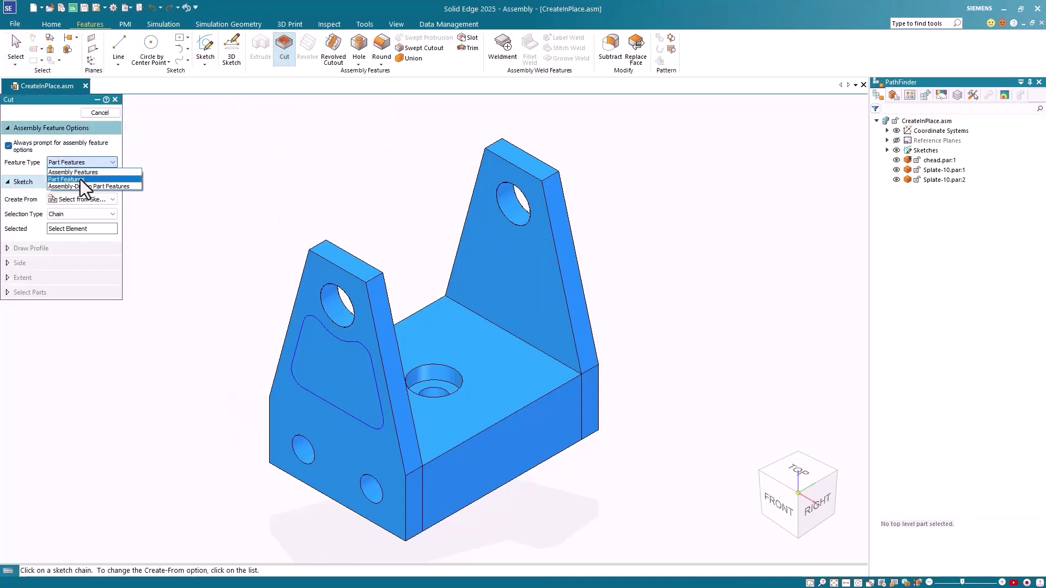
left_click(80, 179)
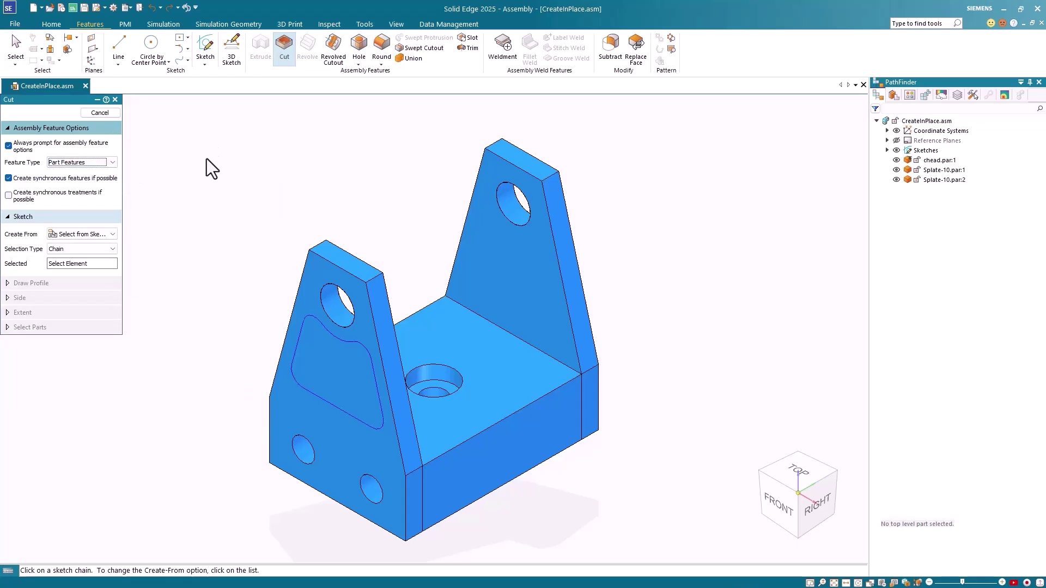
left_click(329, 404)
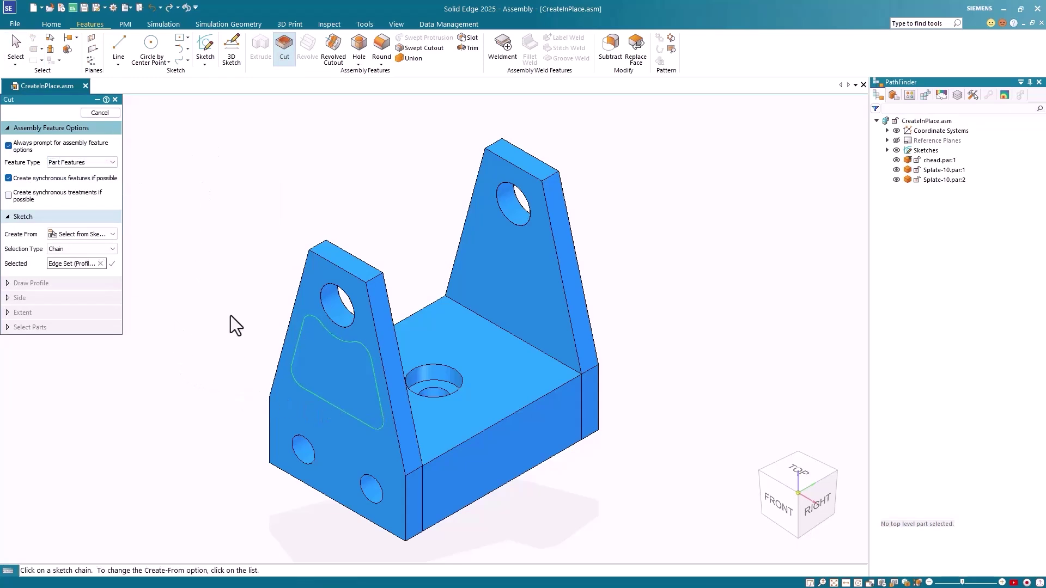
right_click(210, 232)
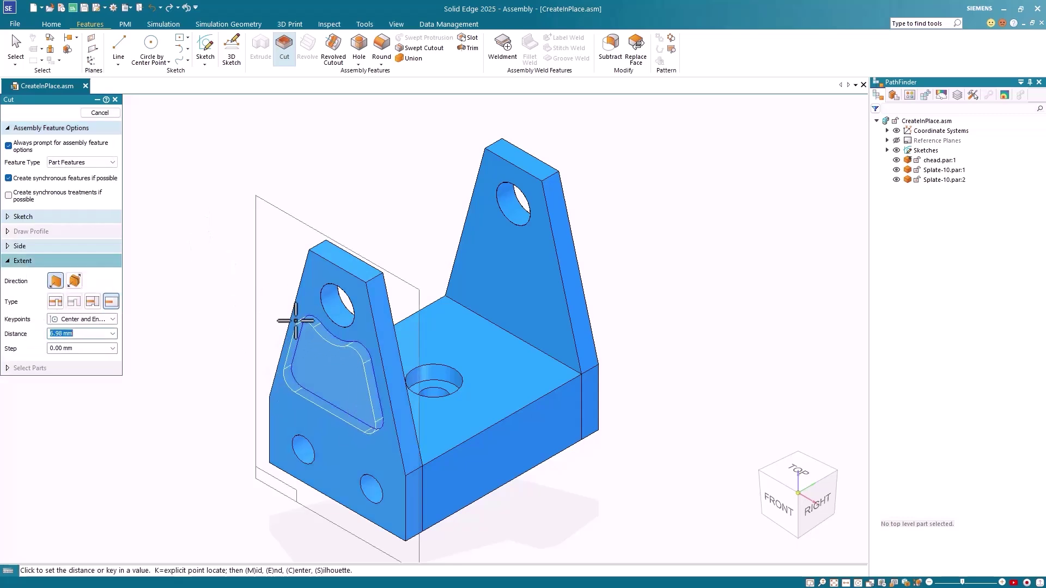
left_click(56, 301)
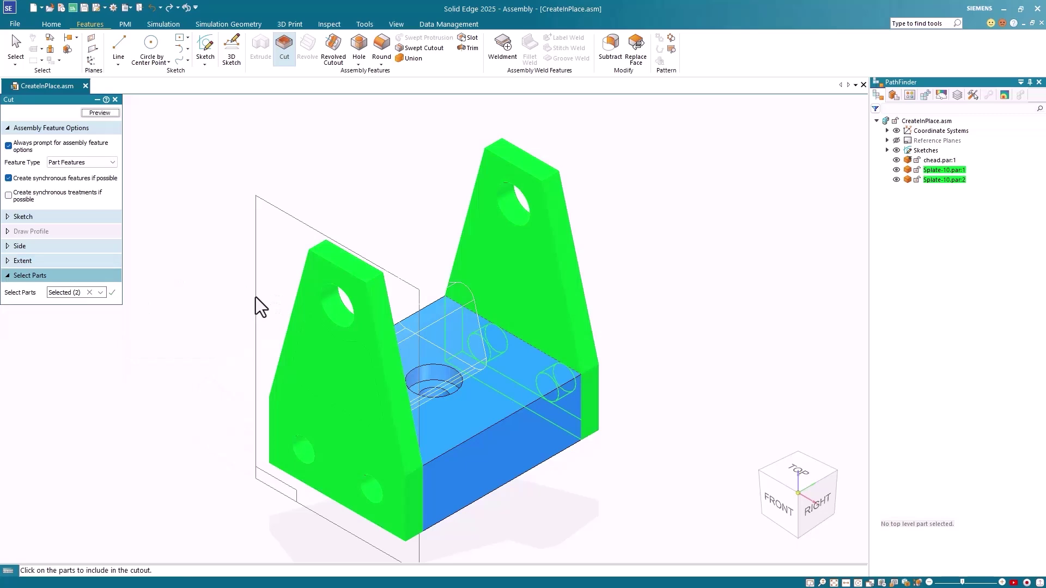
Remove Splate-10.par:2 from the parts to cut and finish the part-feature cutout with only Splate-10.par:1 selected
left_click(101, 293)
mouse_move(91, 313)
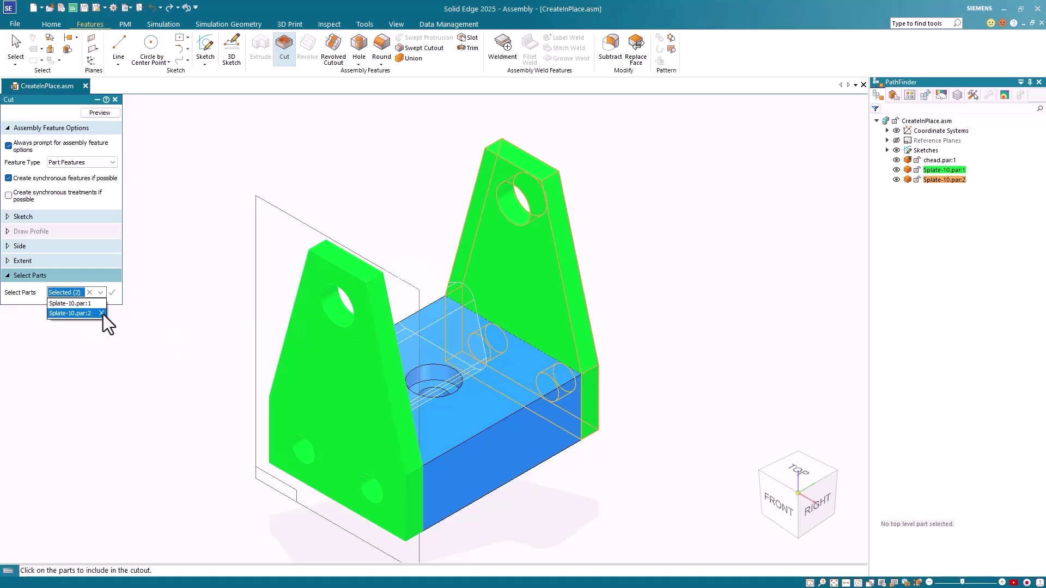
left_click(102, 314)
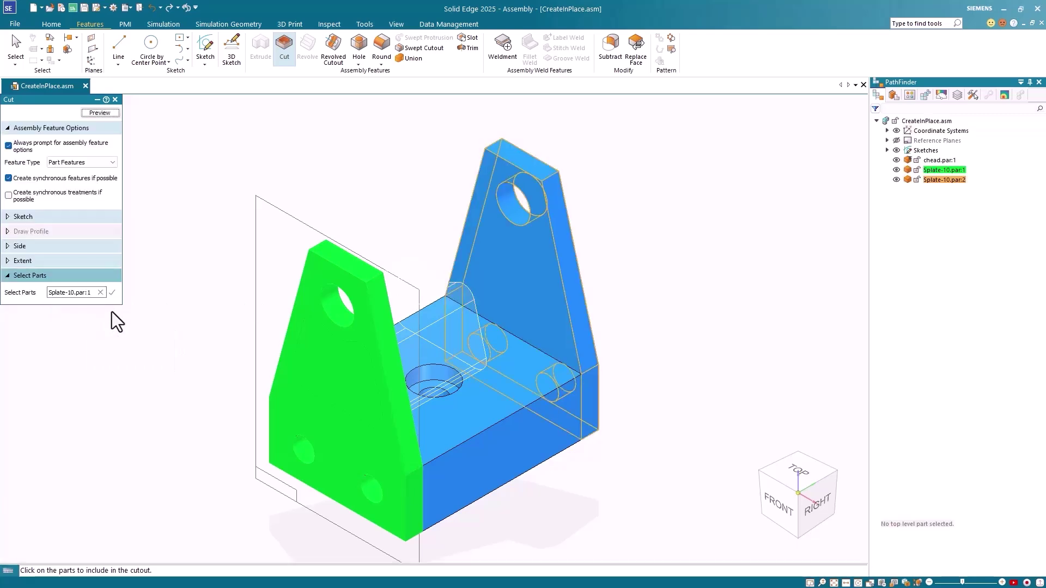
left_click(106, 113)
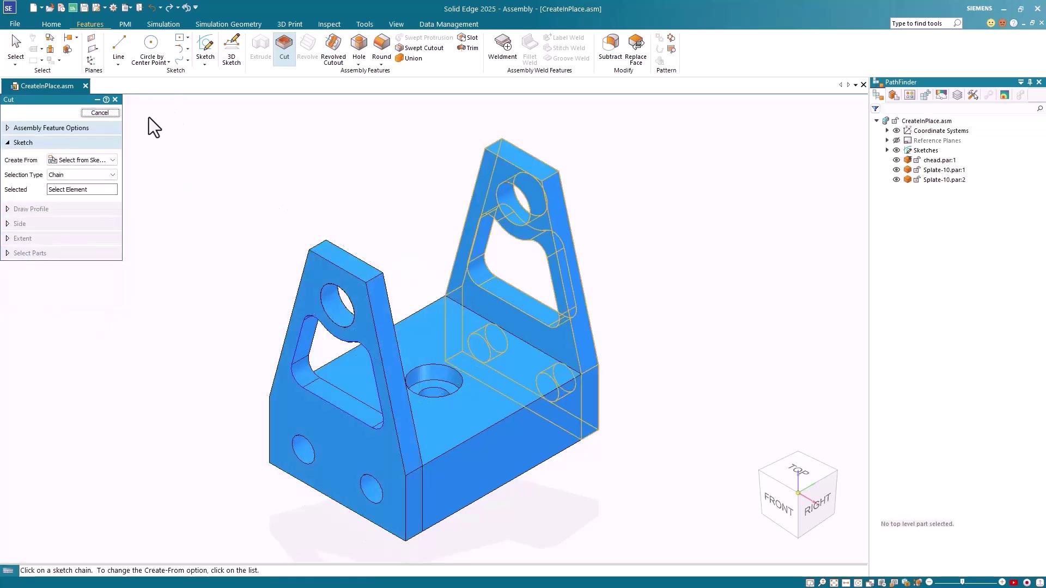
left_click(100, 113)
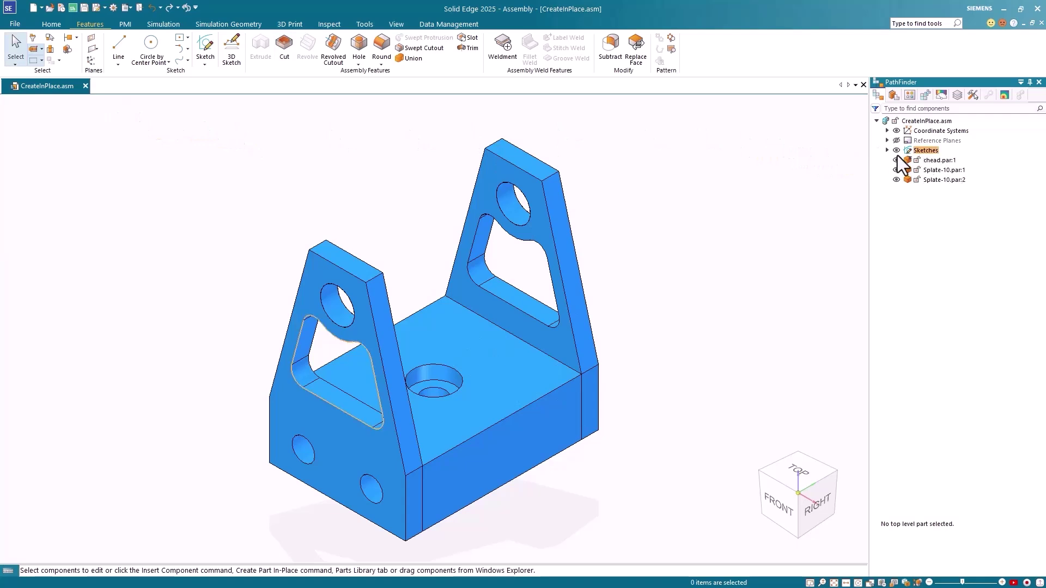
Open the front plate in place to examine the cutout in its feature list, and return to the assembly
double_click(343, 263)
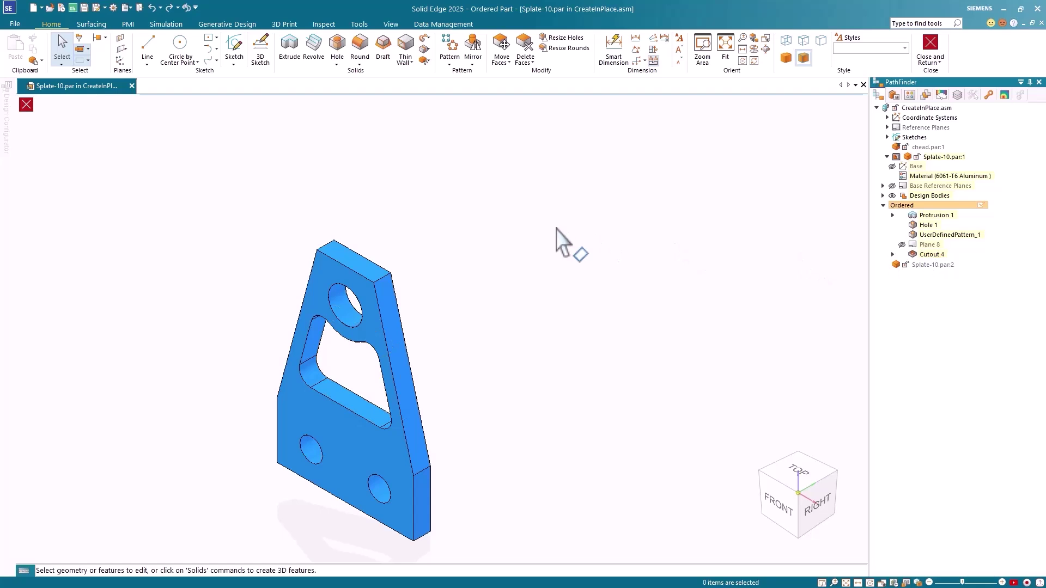
left_click(27, 104)
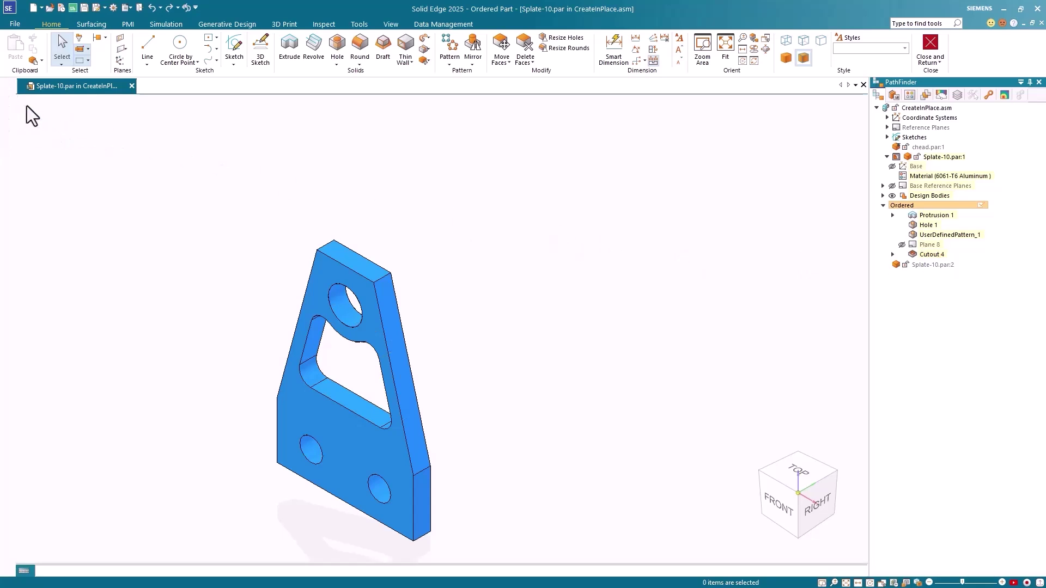